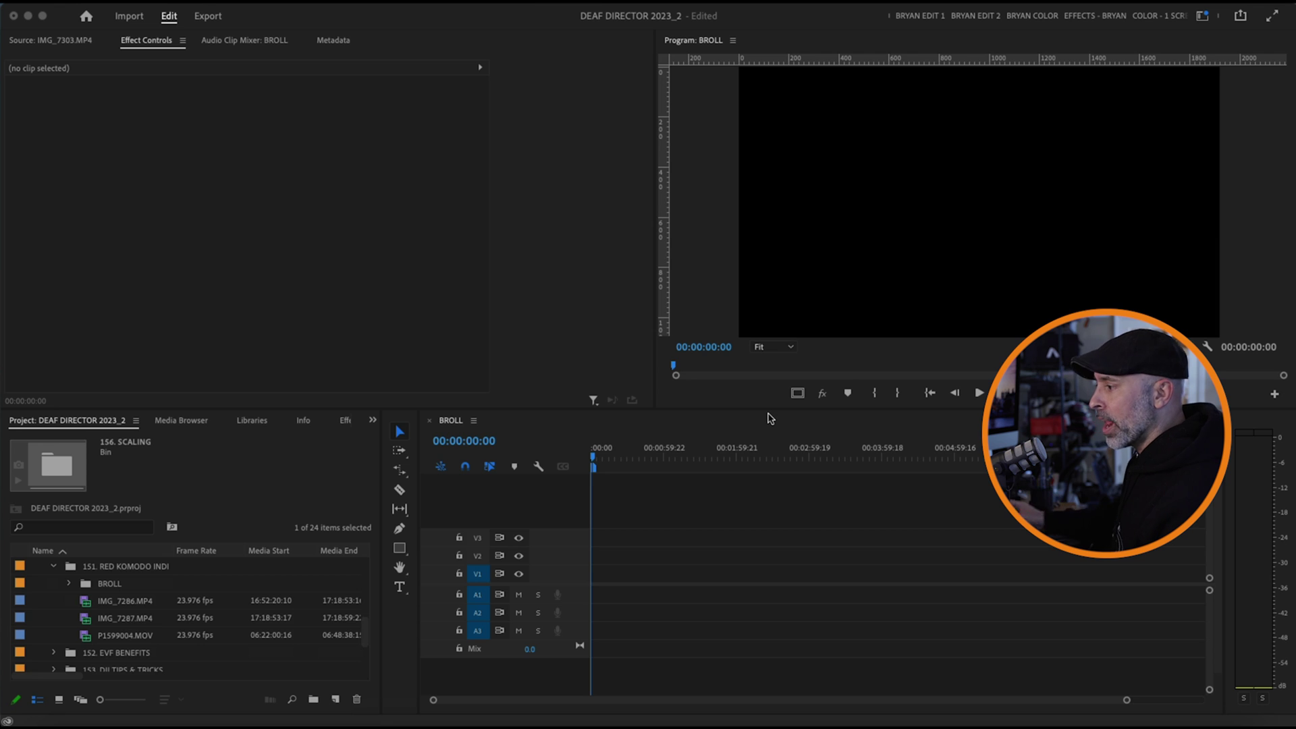
Drop IMG_7286 and the other two BROLL clips onto the BROLL sequence, keeping existing sequence settings
click(144, 603)
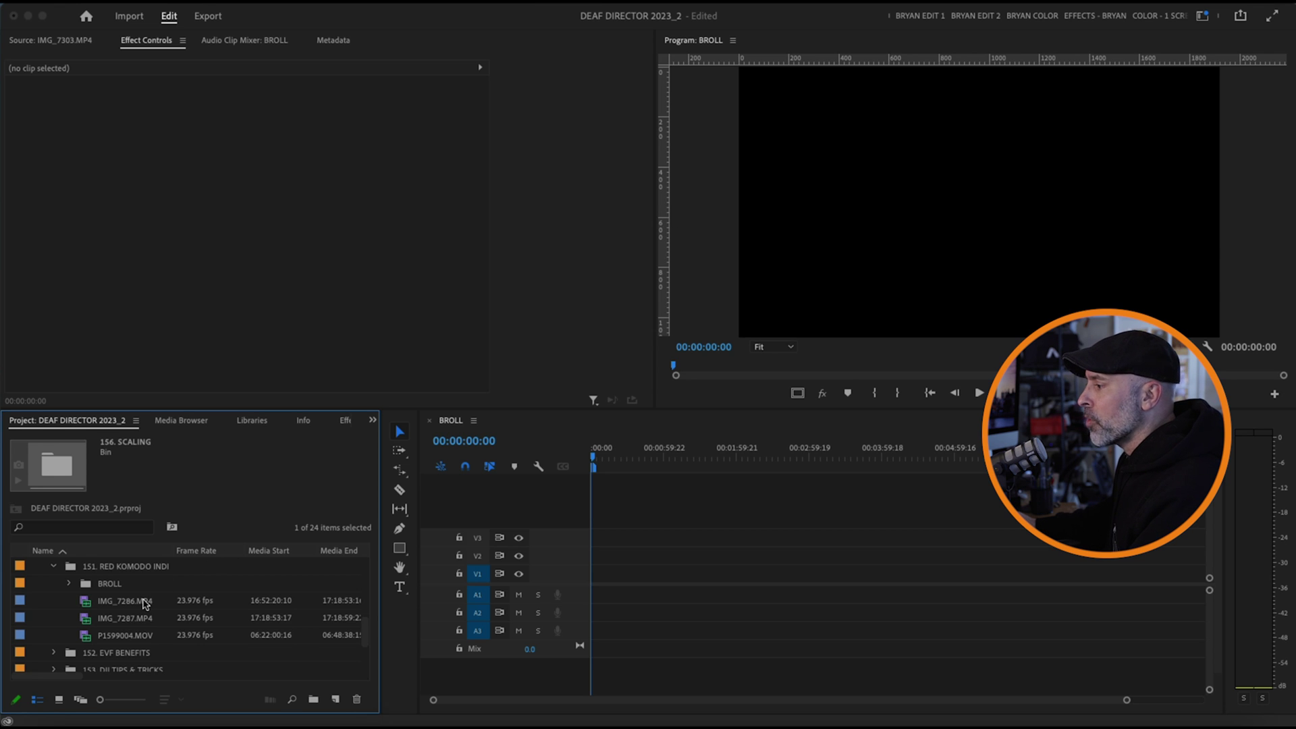
shift+click(130, 636)
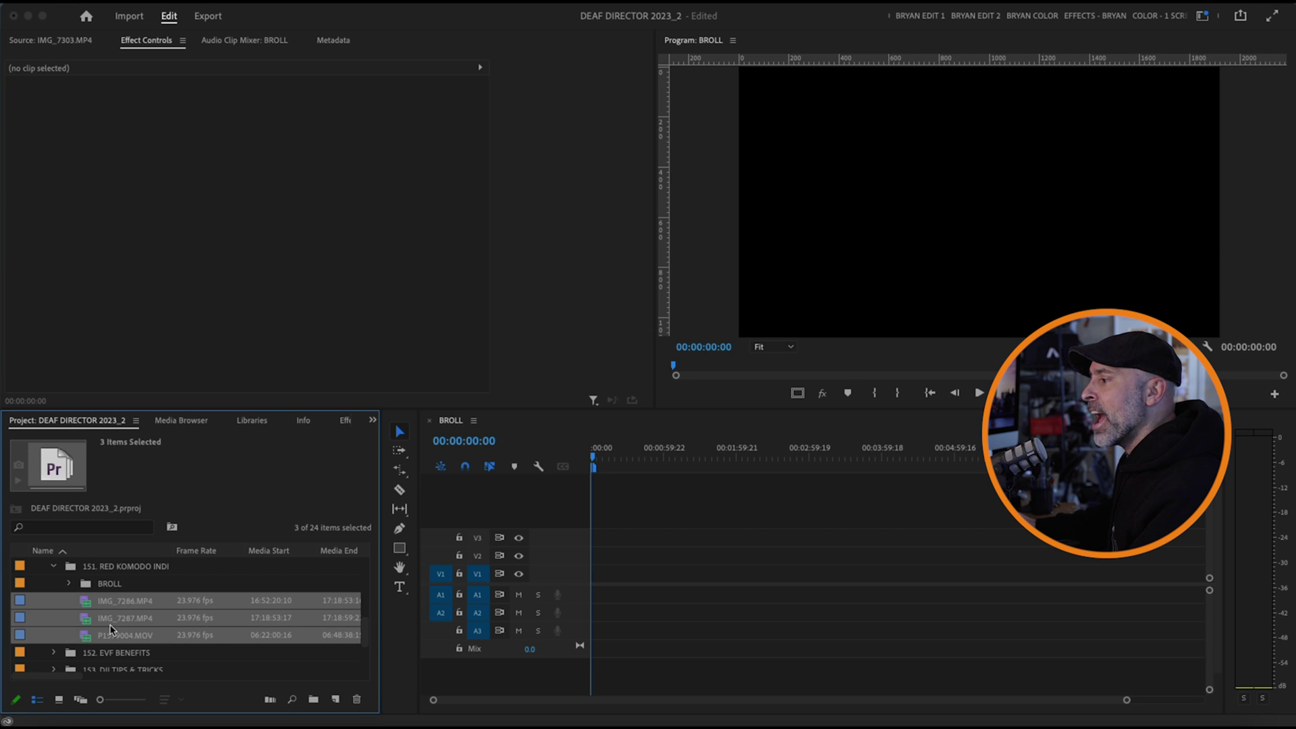
drag(92, 603, 598, 594)
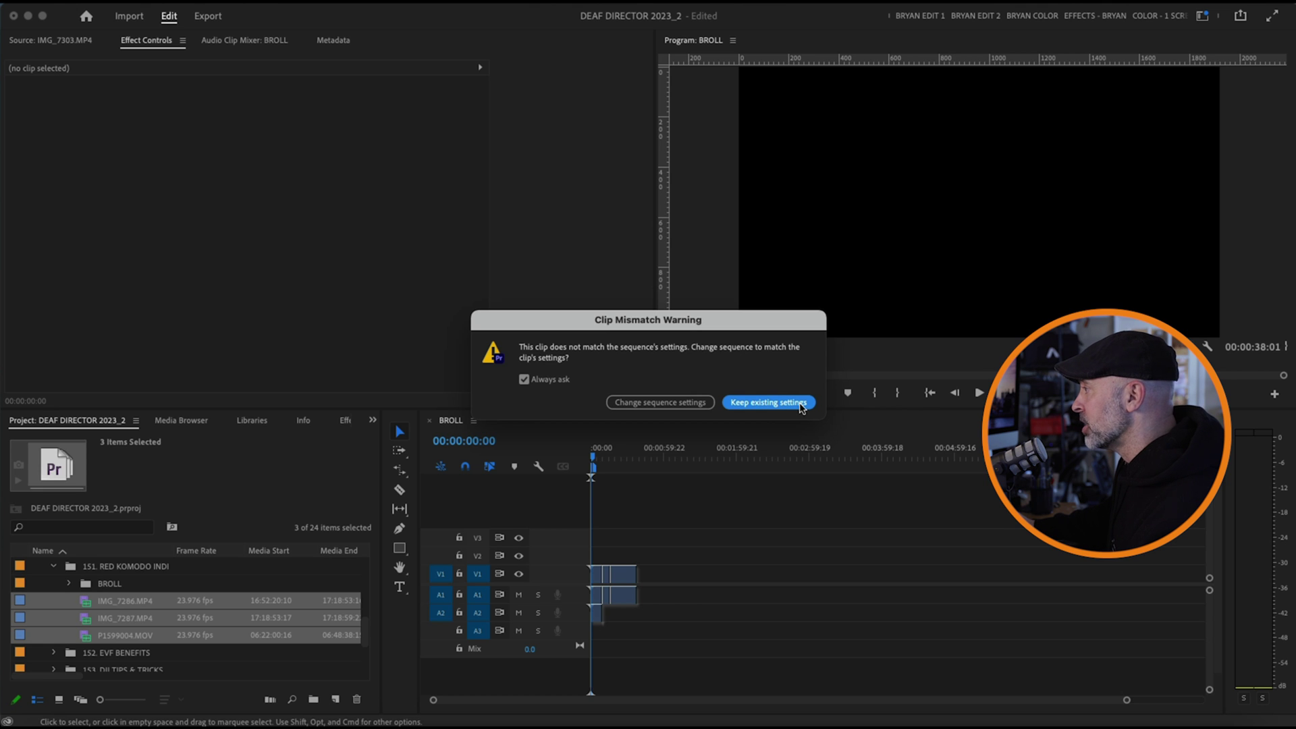
click(768, 403)
drag(596, 464, 610, 471)
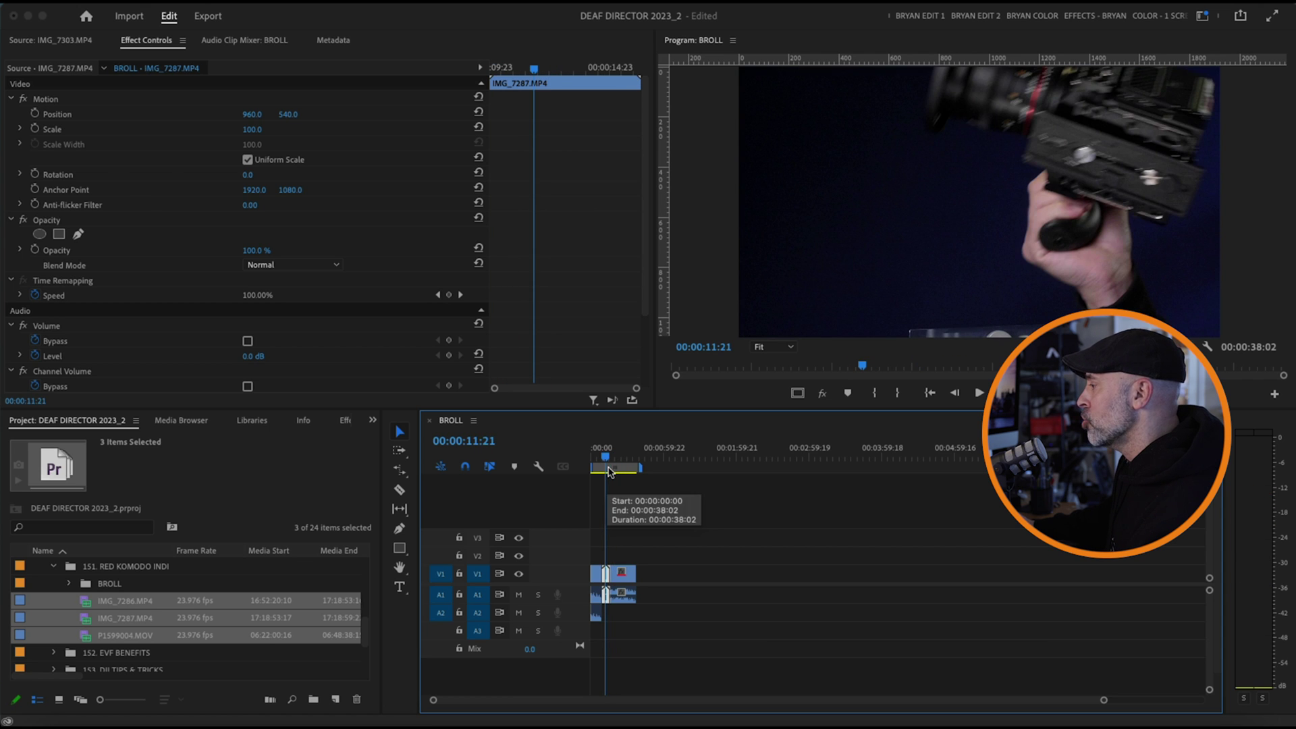
click(600, 466)
Try IMG_7286 at Scale 50, revert it to 100, then select all three timeline clips
click(603, 471)
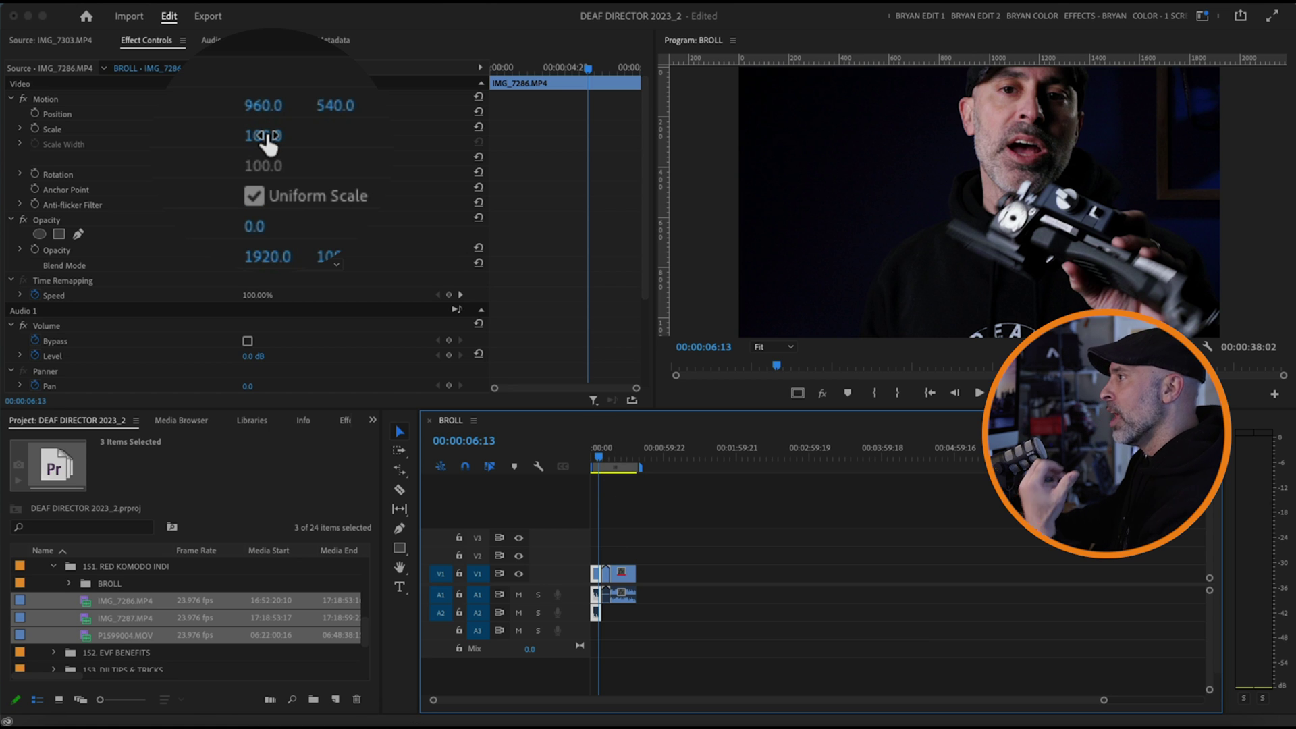
click(260, 135)
key(Return)
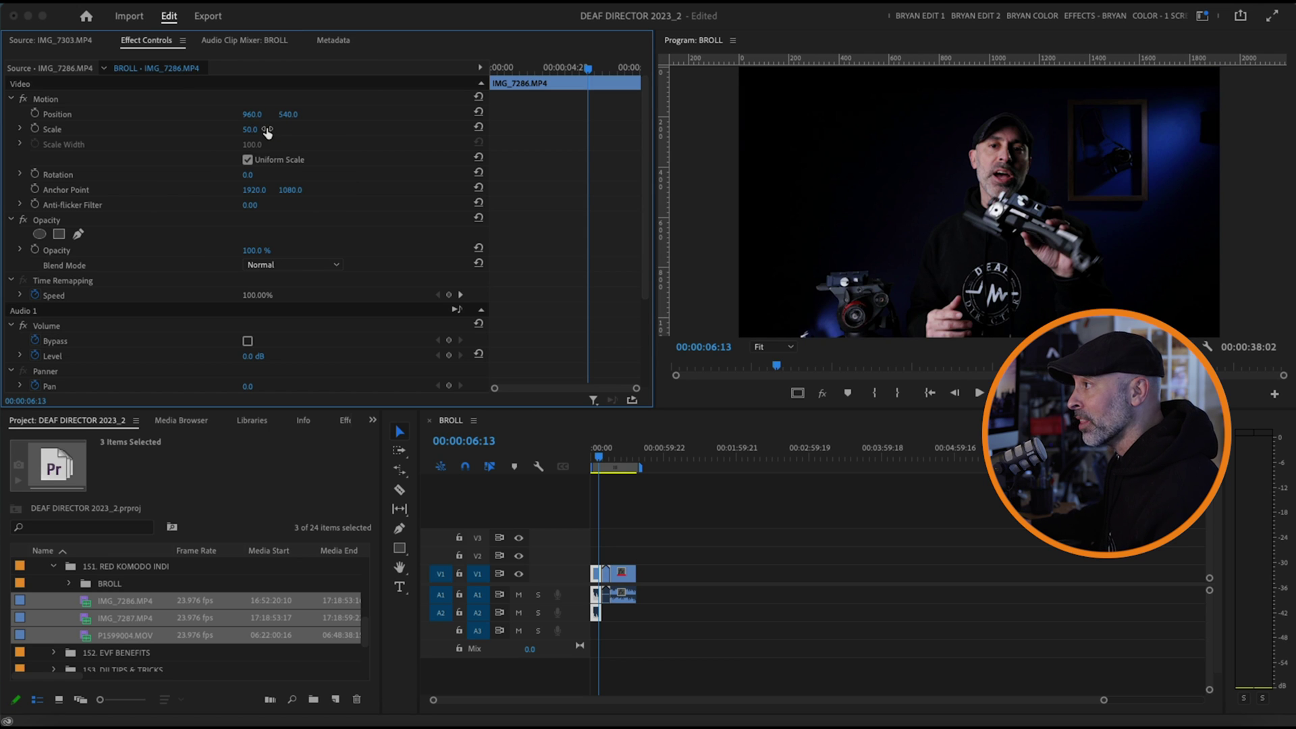
key(Return)
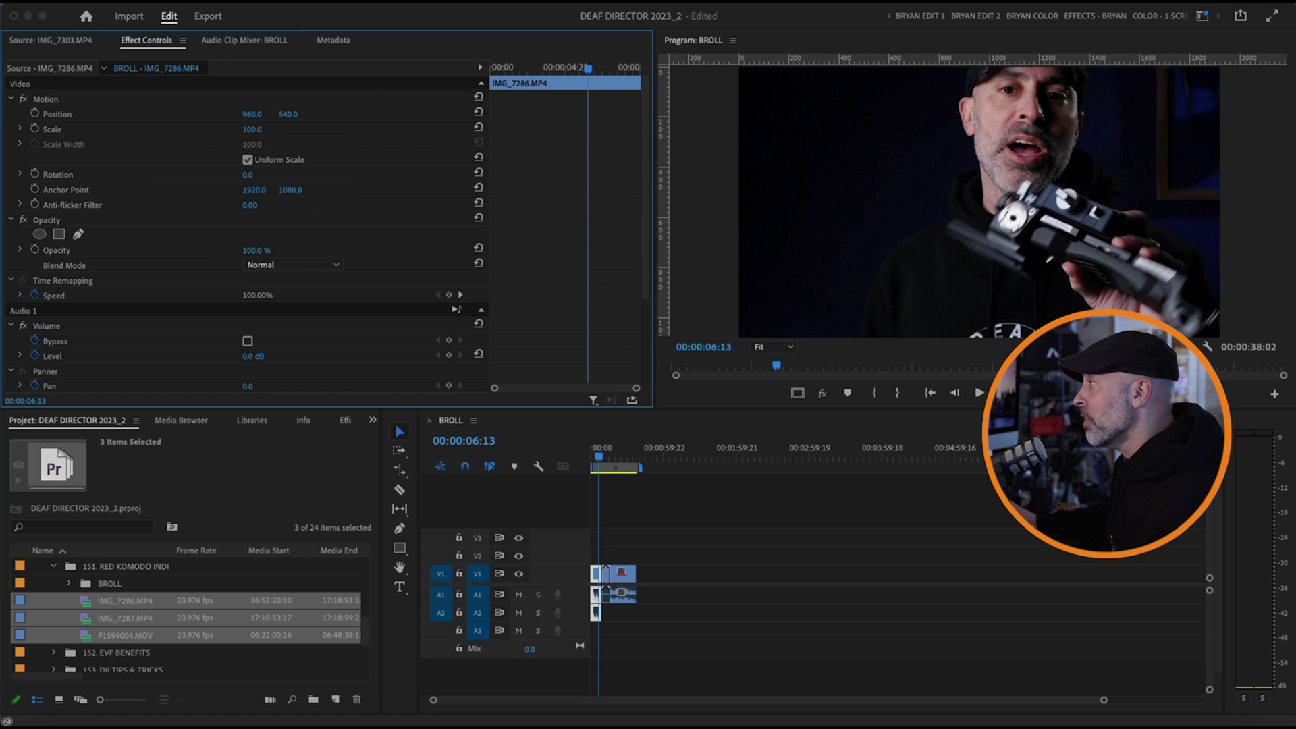
drag(817, 544, 594, 641)
right_click(622, 579)
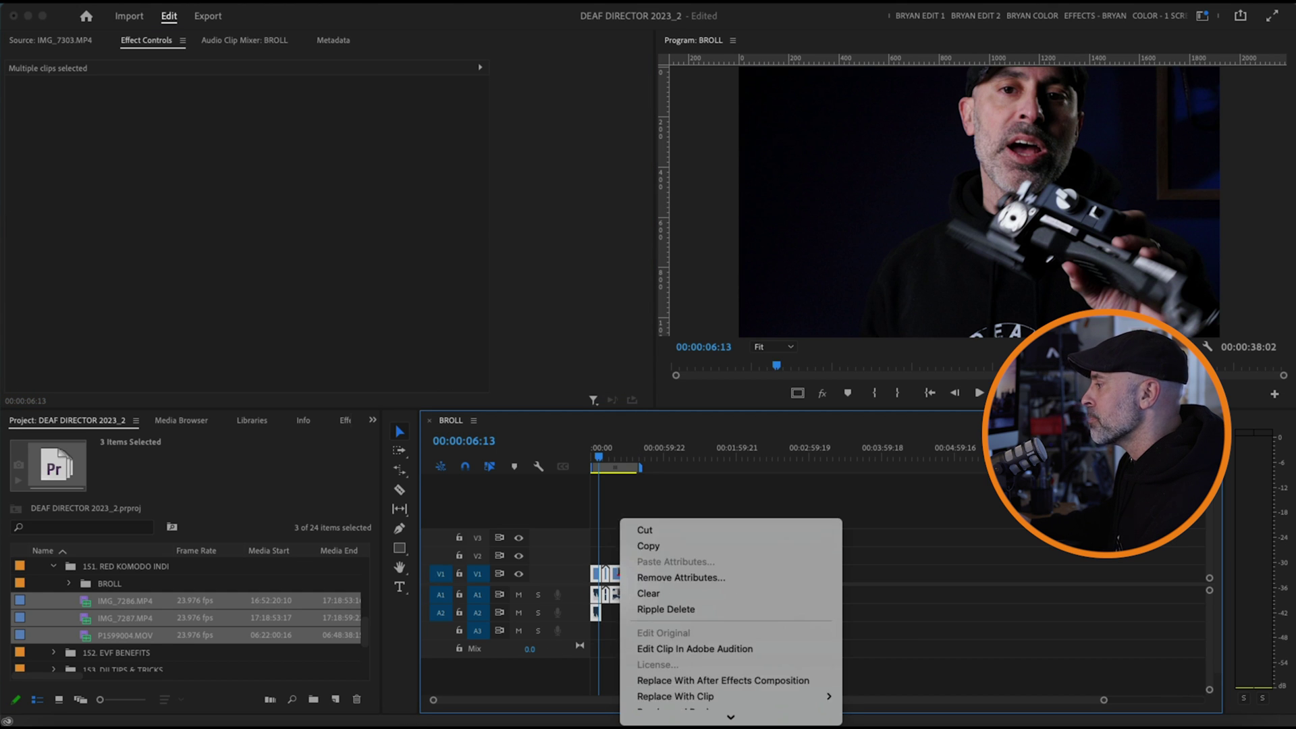
Apply Scale to Frame Size to all three selected clips, then deselect them
scroll(707, 565, down, 5)
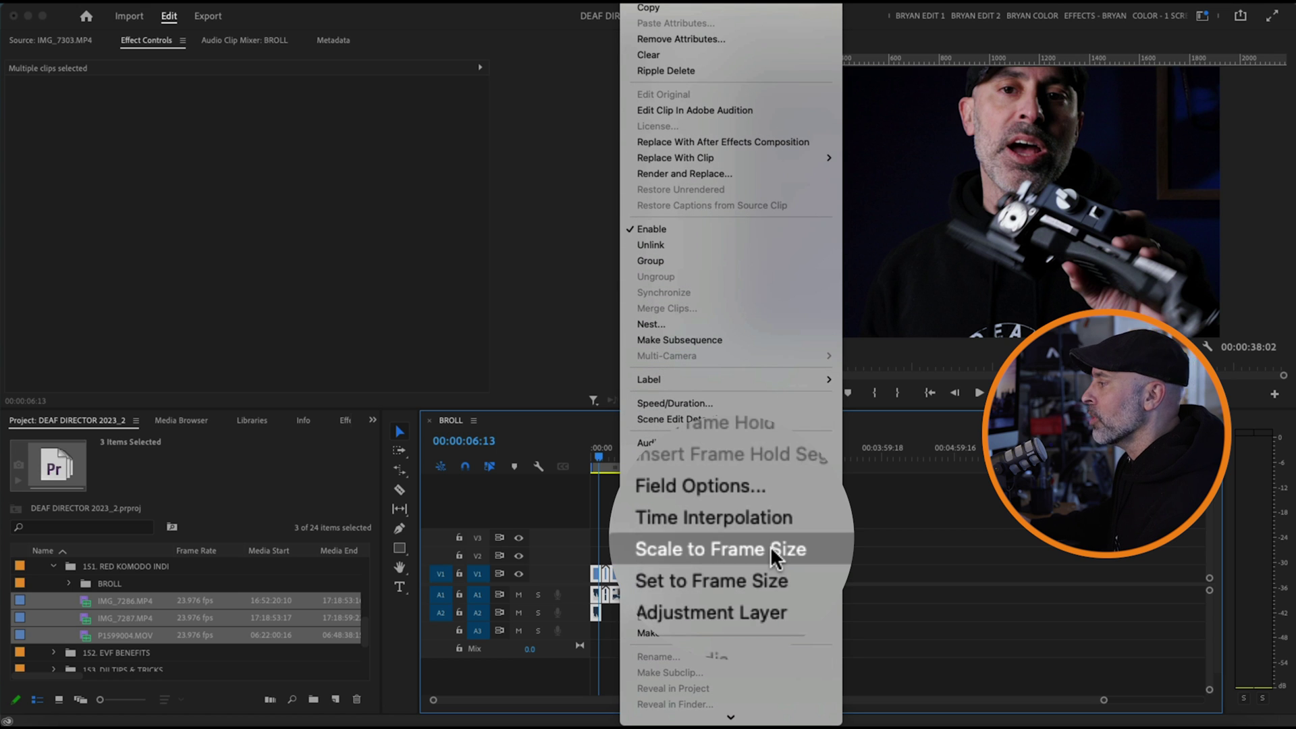
click(707, 563)
click(706, 573)
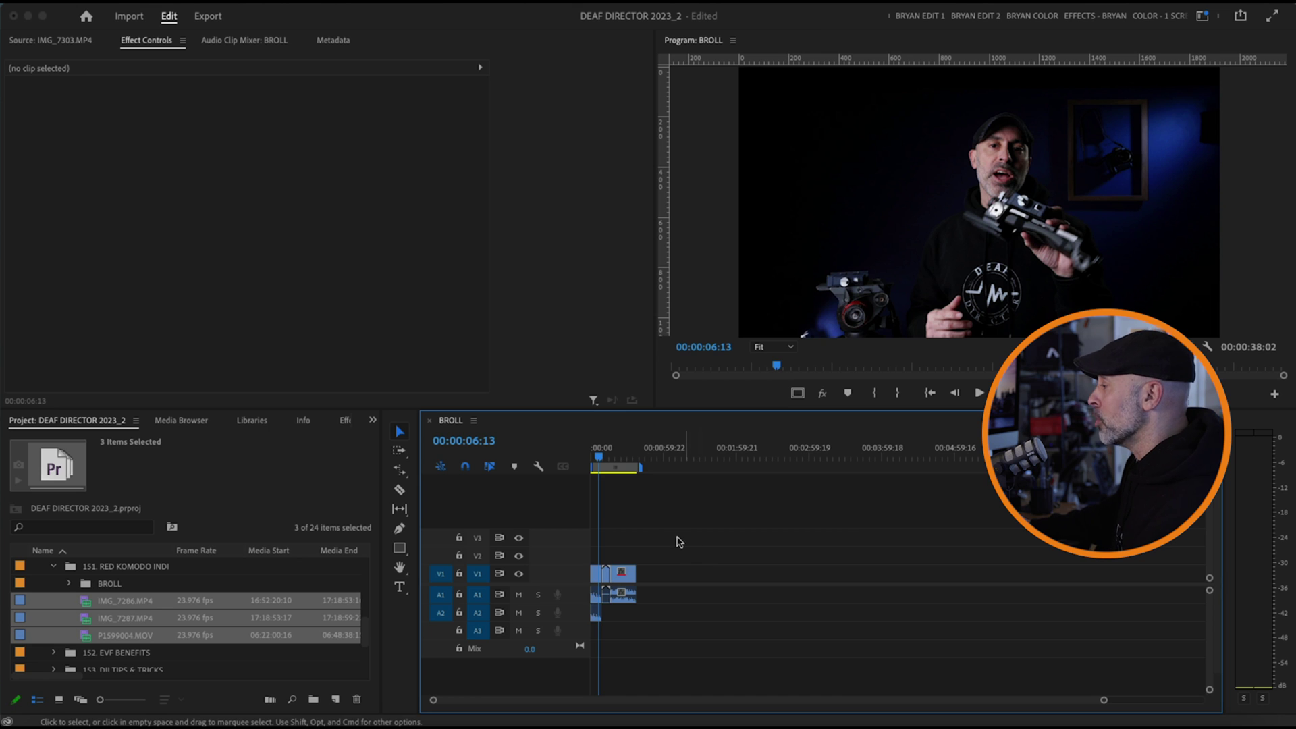
click(610, 456)
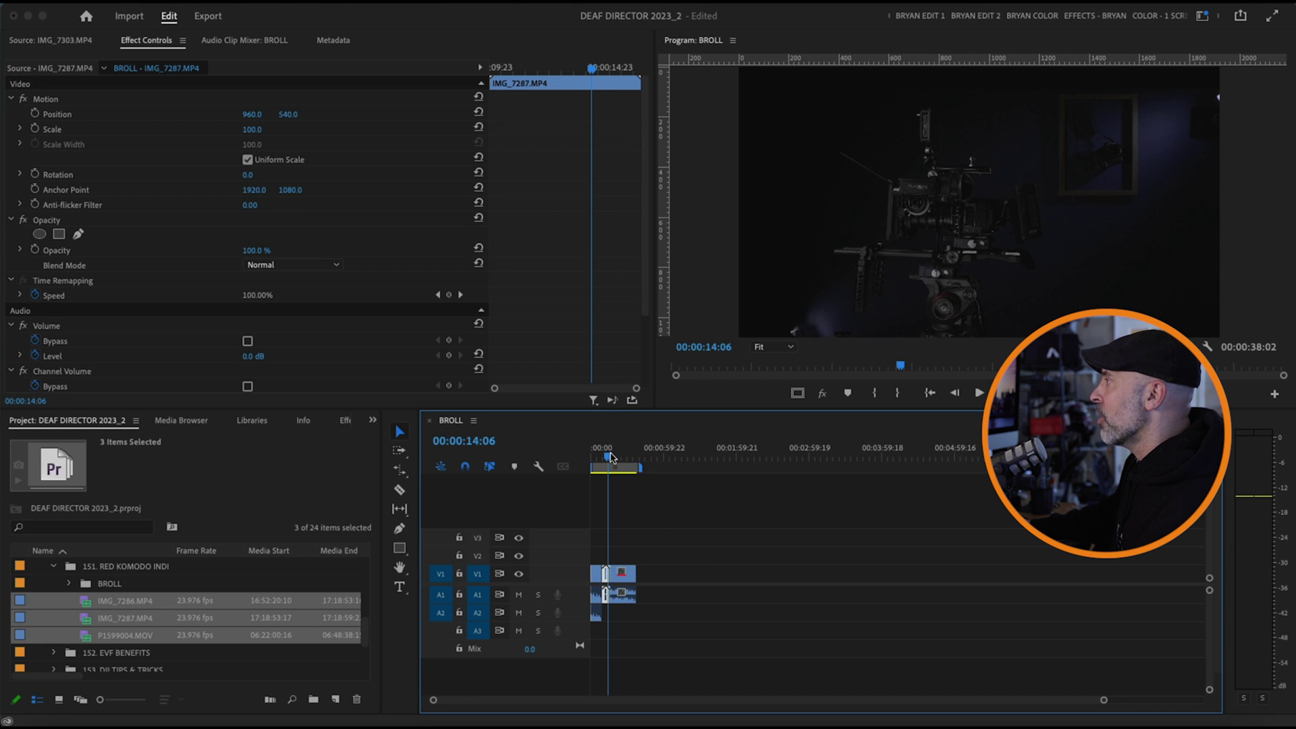
Set IMG_7287's Scale to 200 in Effect Controls at 11:21
drag(610, 457, 595, 458)
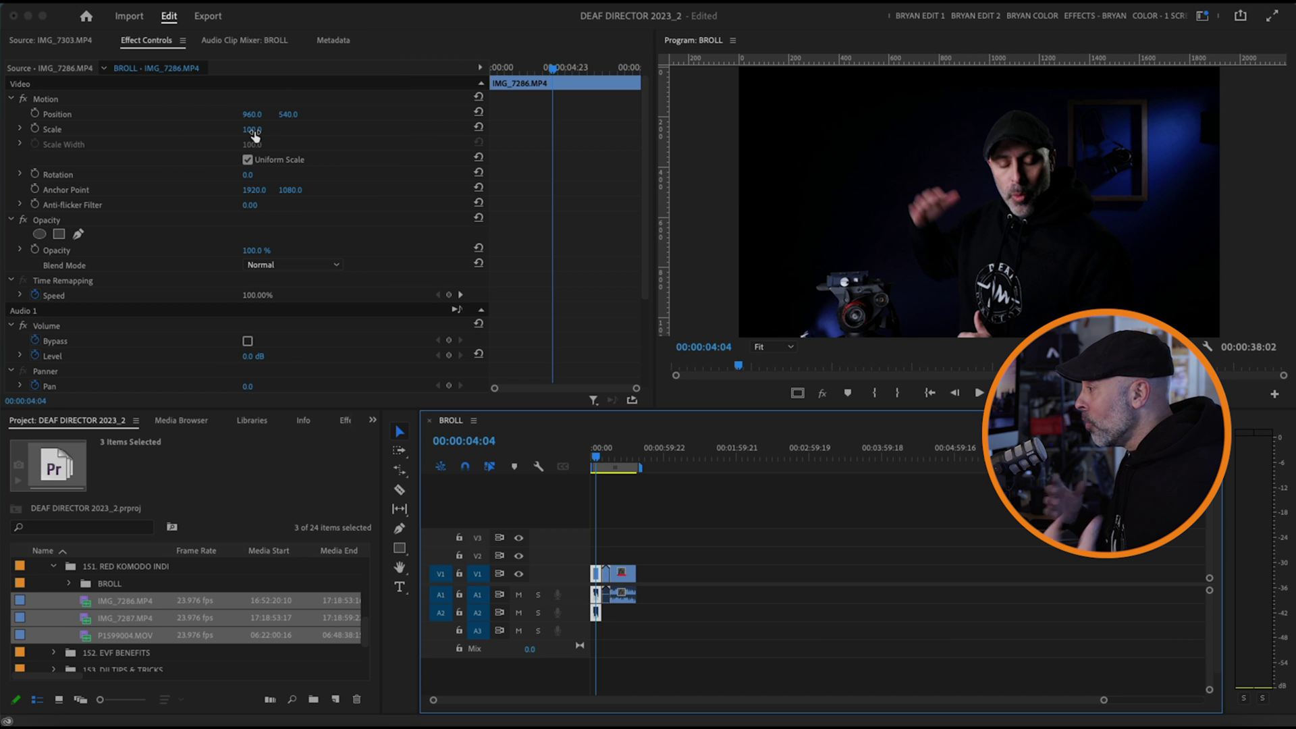
drag(595, 457, 608, 457)
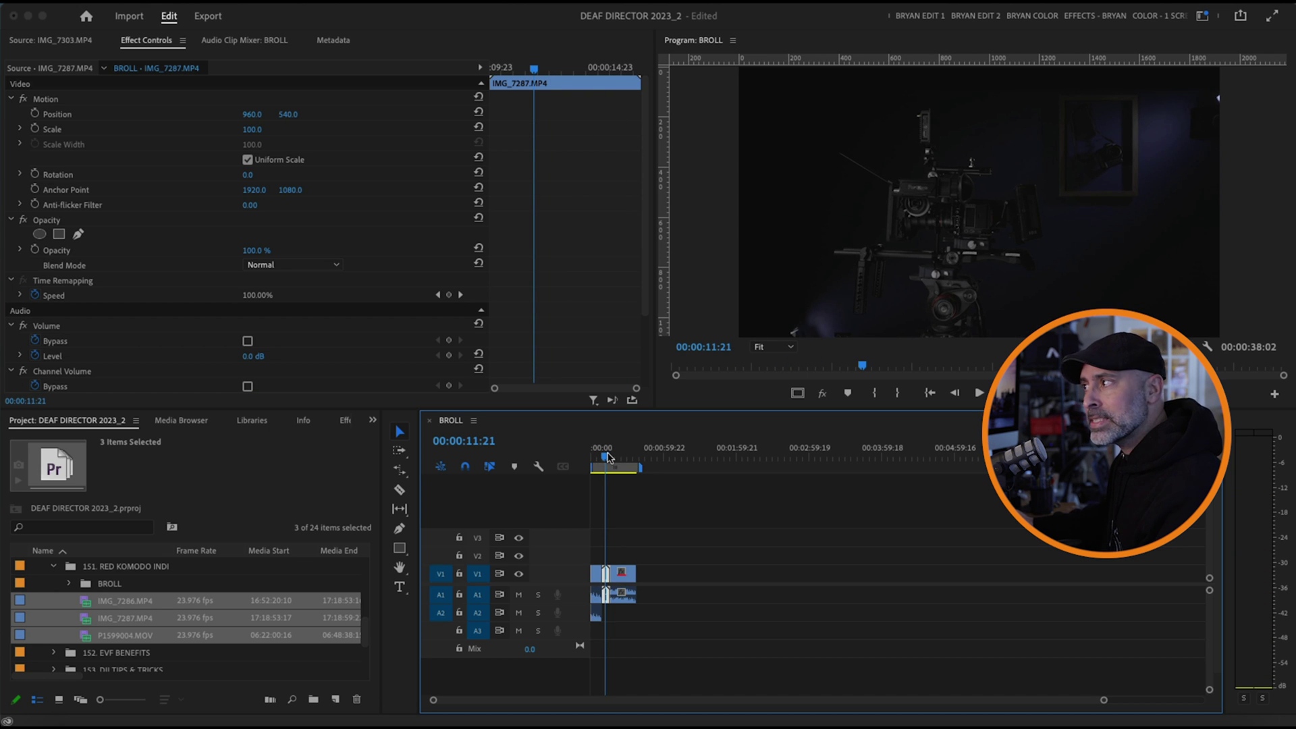
click(250, 130)
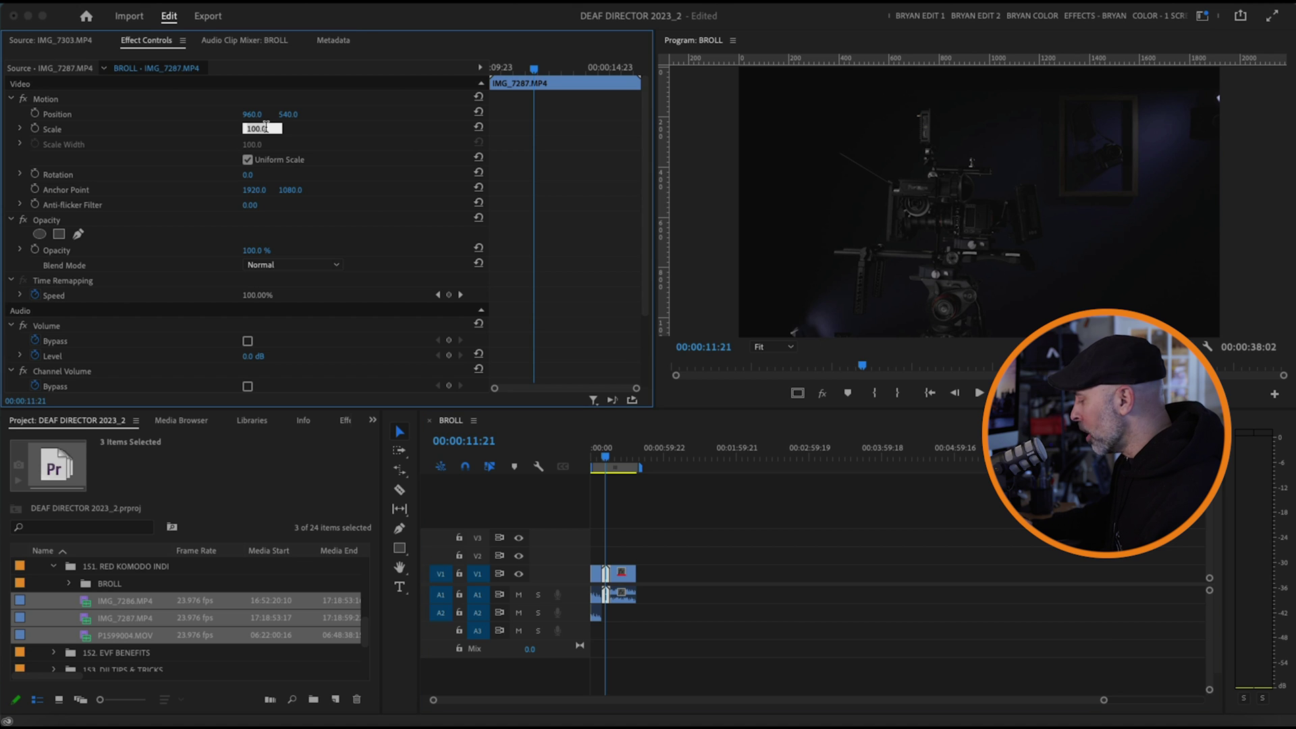
text(200)
key(Return)
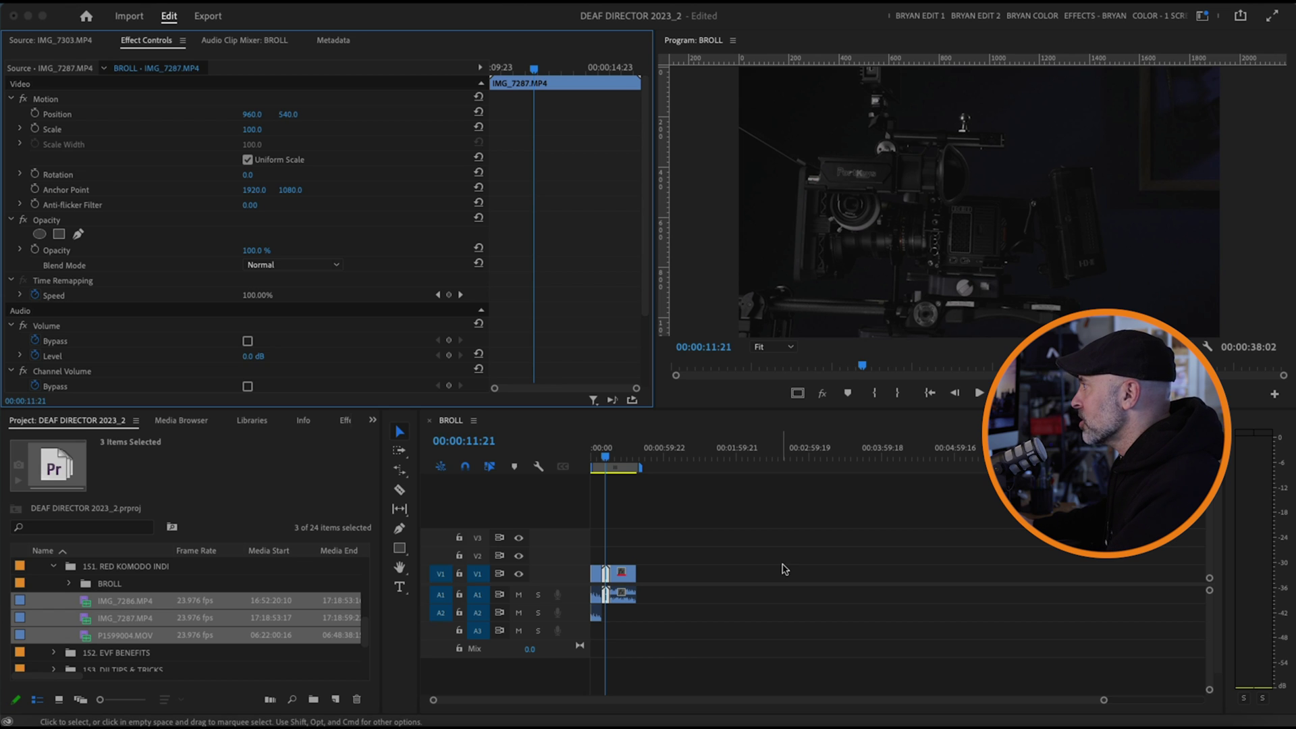
Apply Set to Frame Size to all three clips and confirm IMG_7286 now reads Scale 50
click(774, 544)
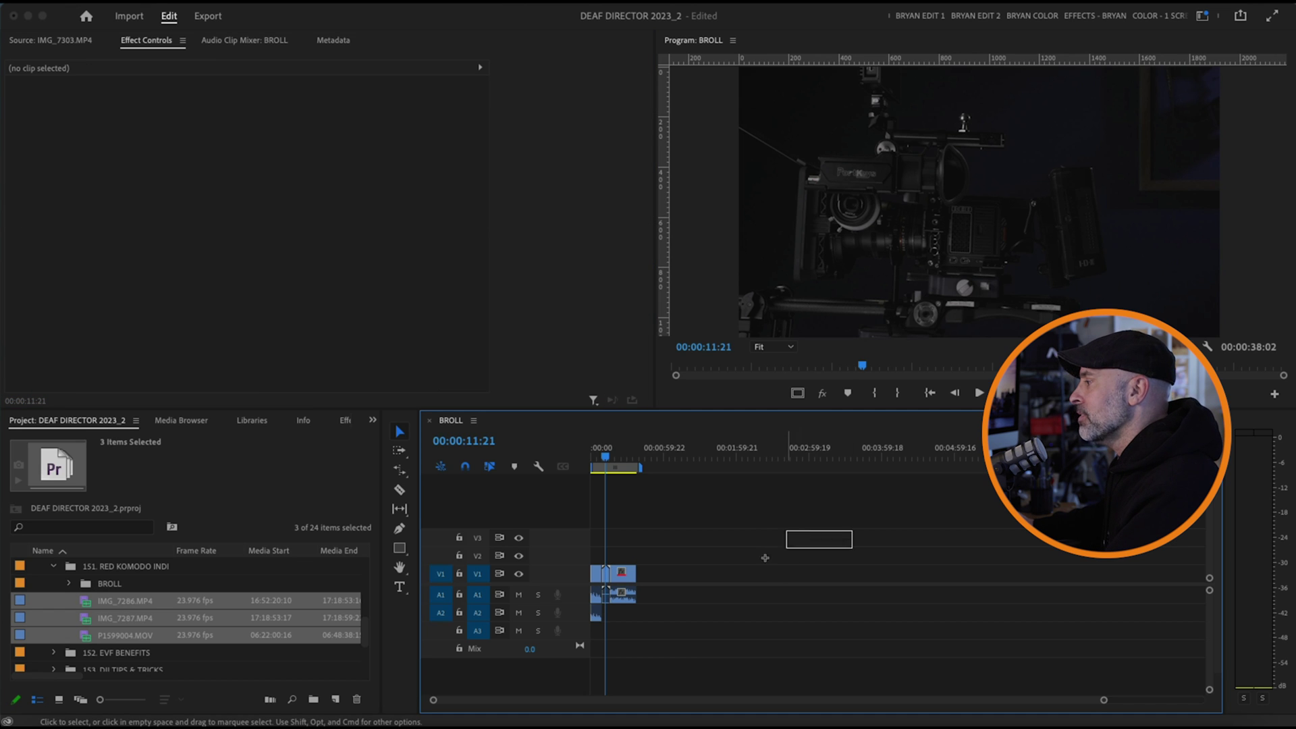
drag(787, 548, 620, 601)
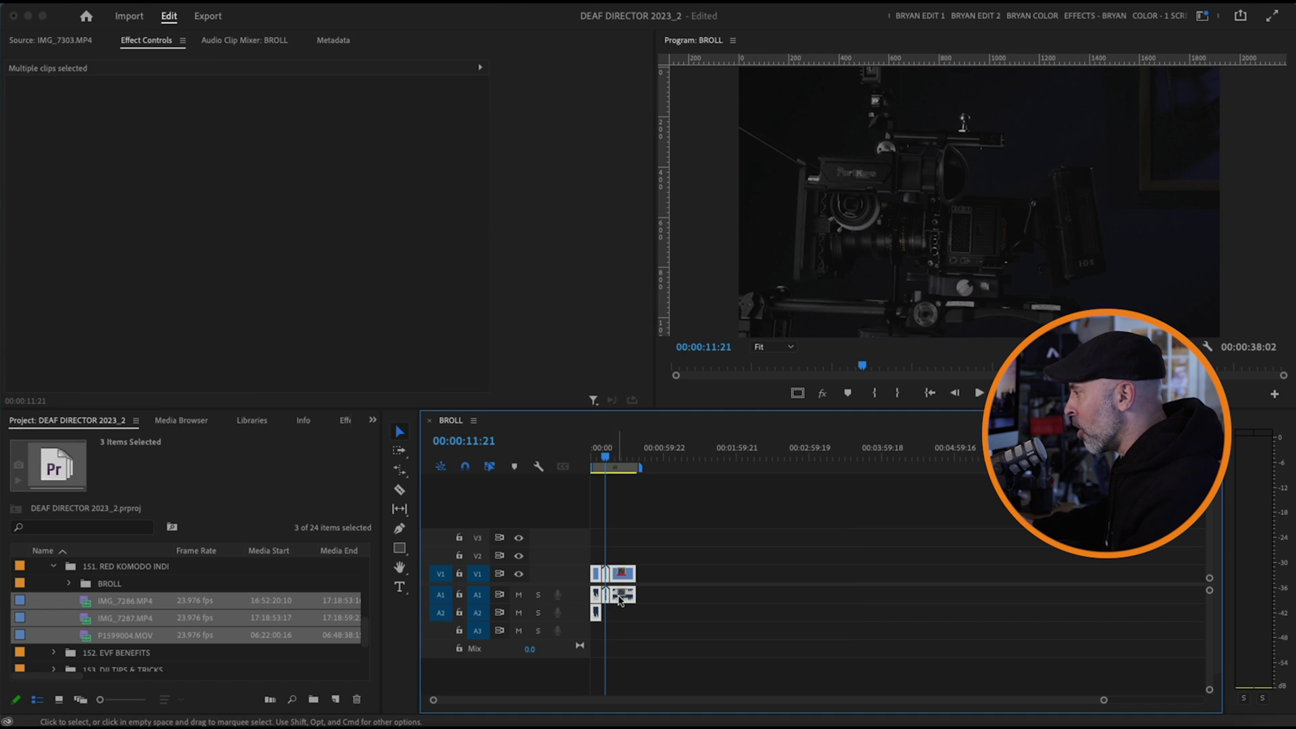
right_click(622, 579)
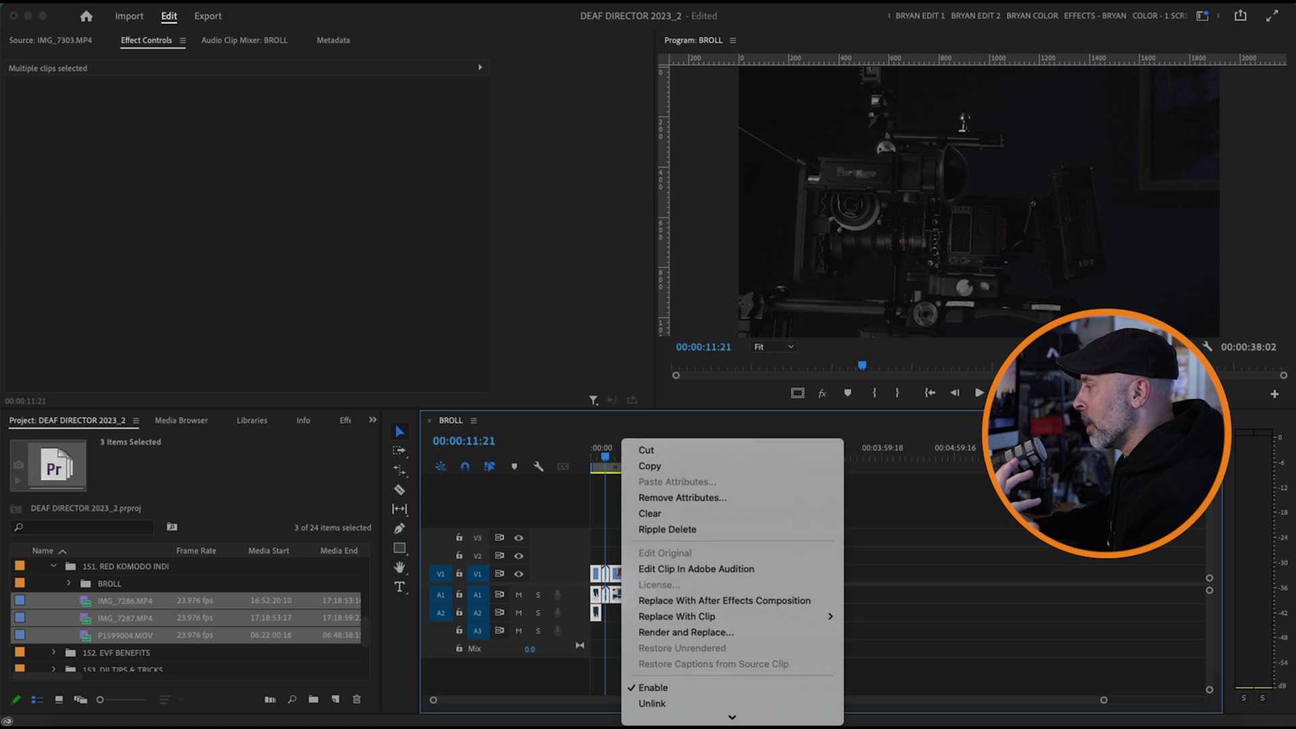
scroll(690, 567, down, 8)
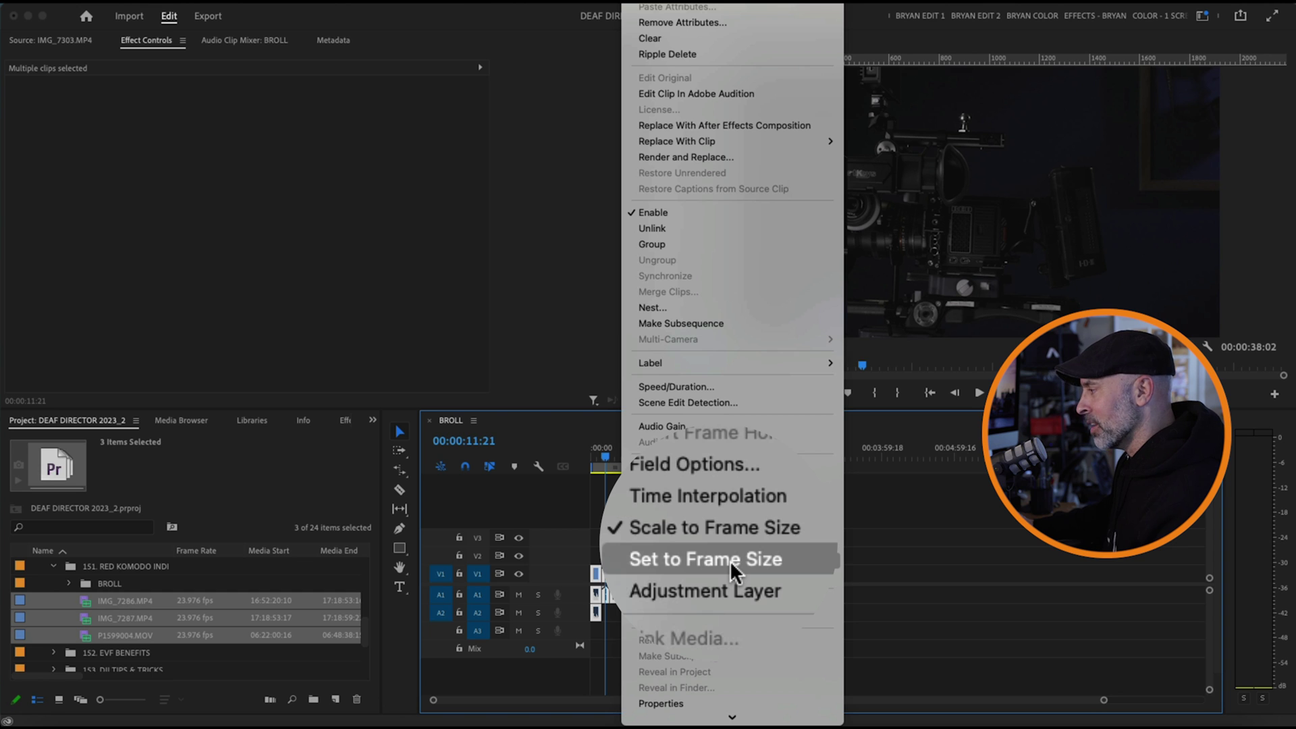
click(690, 567)
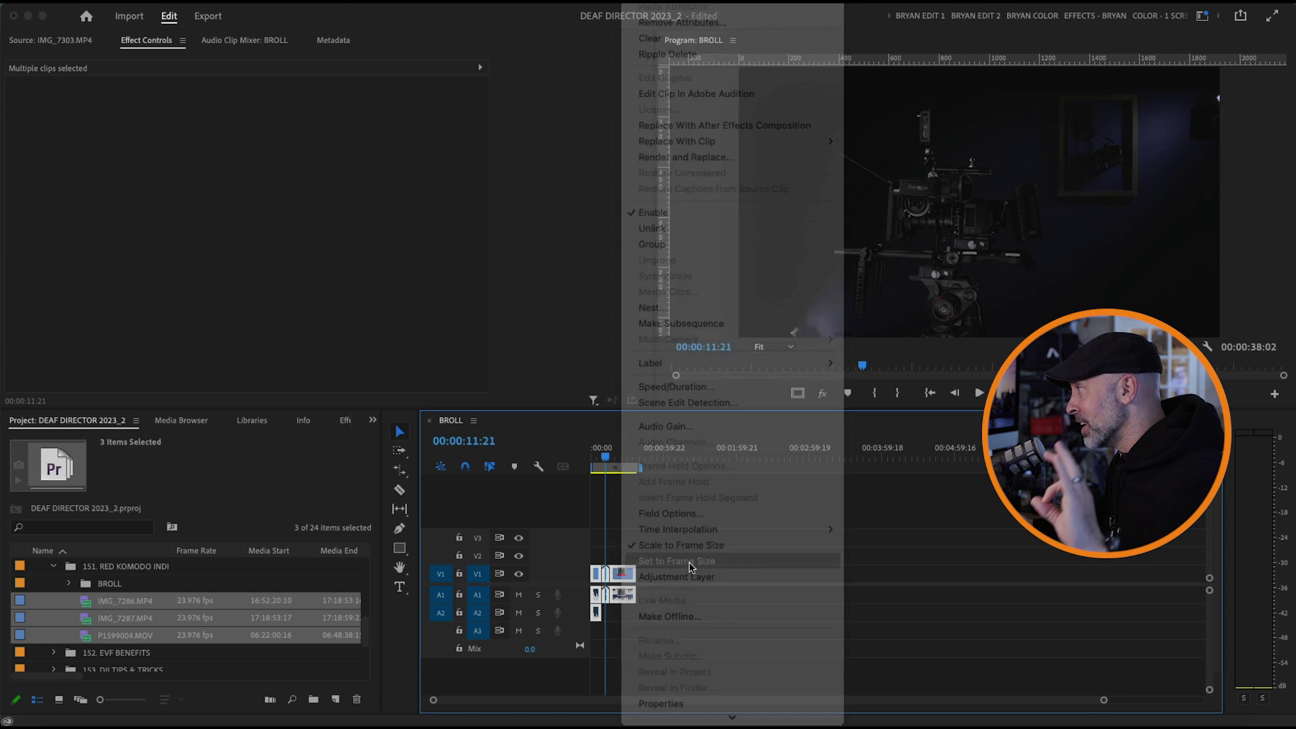
click(599, 573)
key(Home)
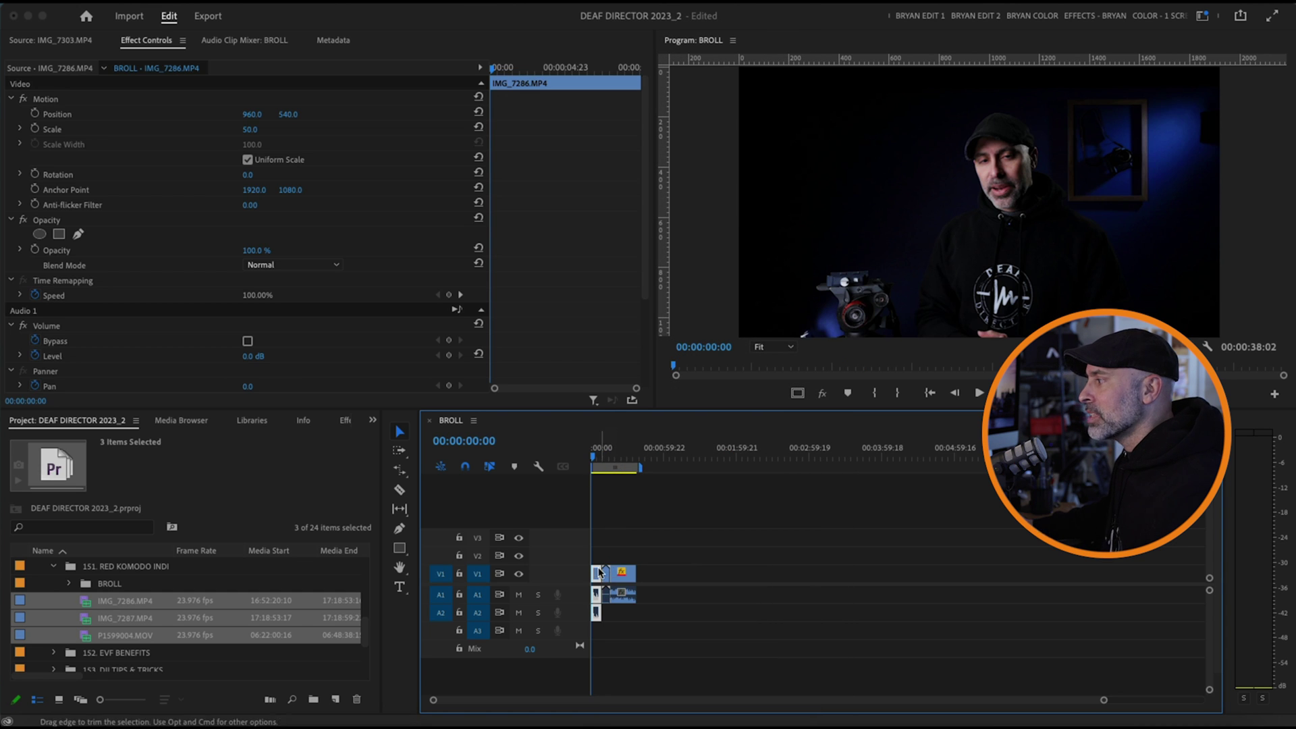
Check P1599004.MOV sits at Scale 50, then set IMG_7287's Scale to 100
click(622, 574)
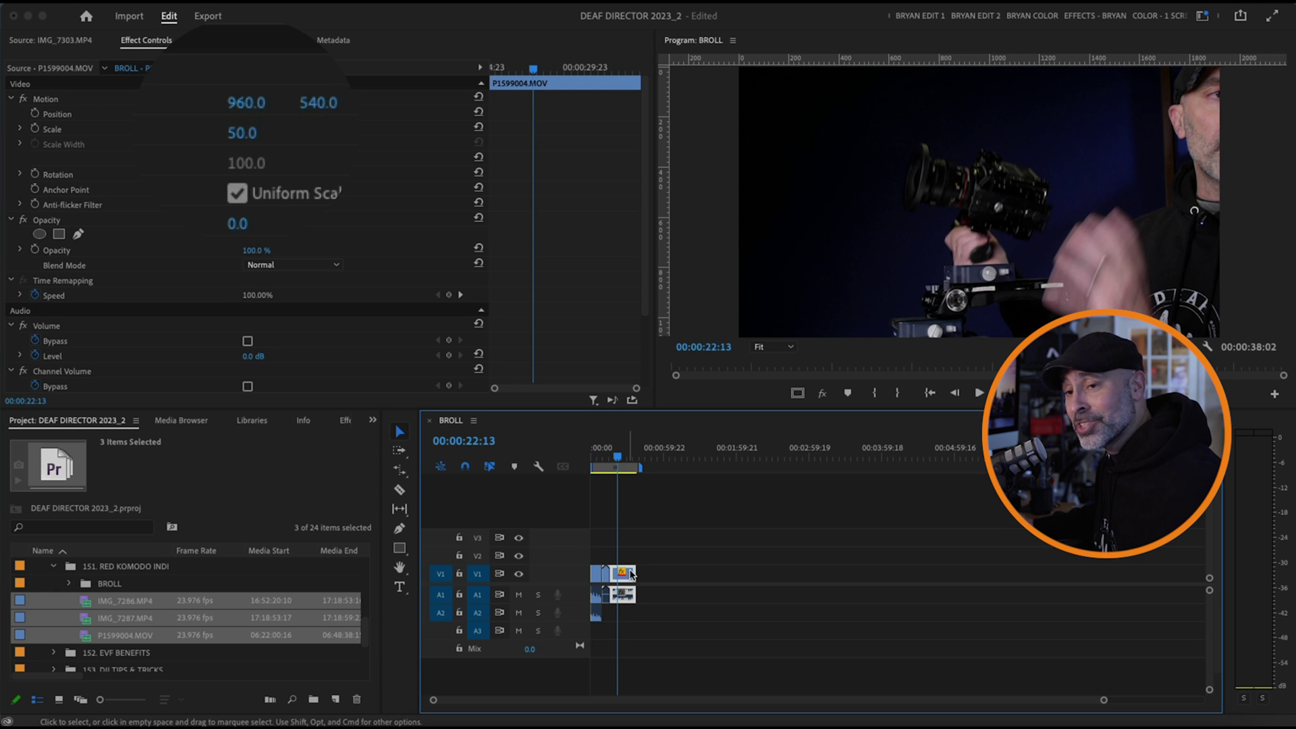
click(608, 457)
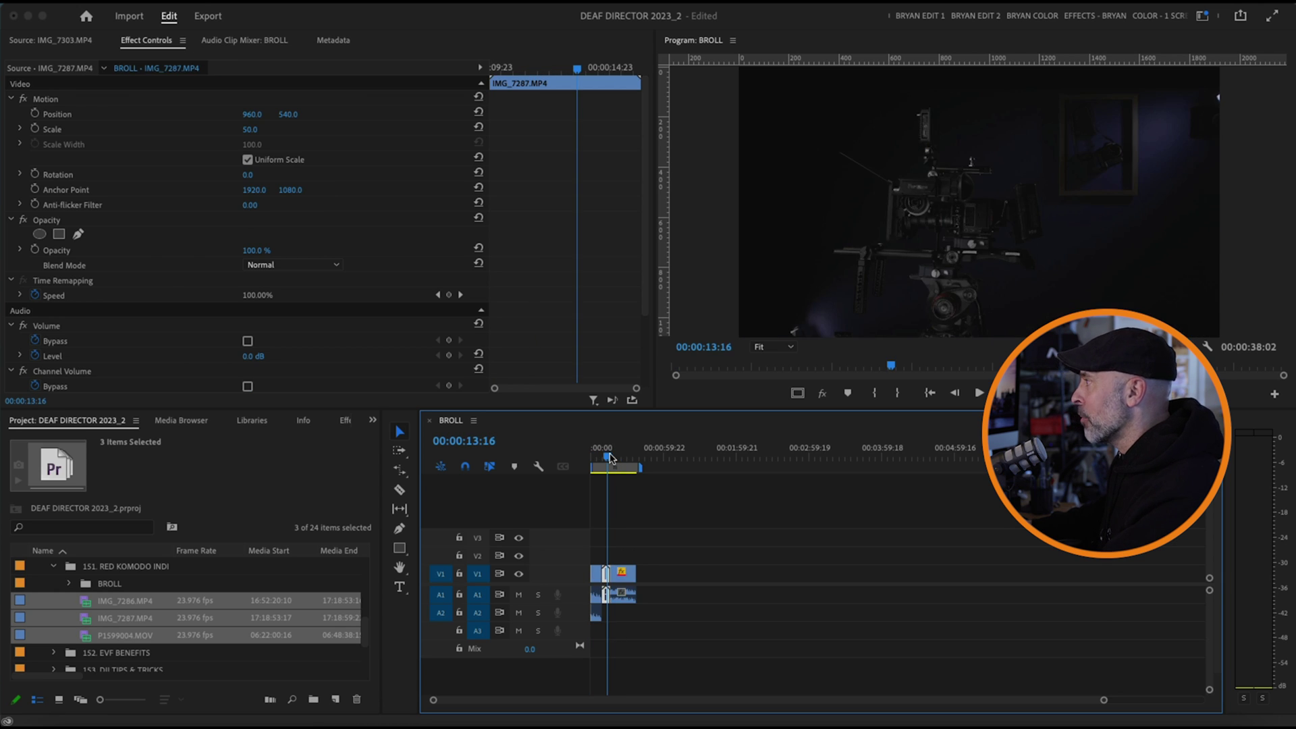
click(263, 129)
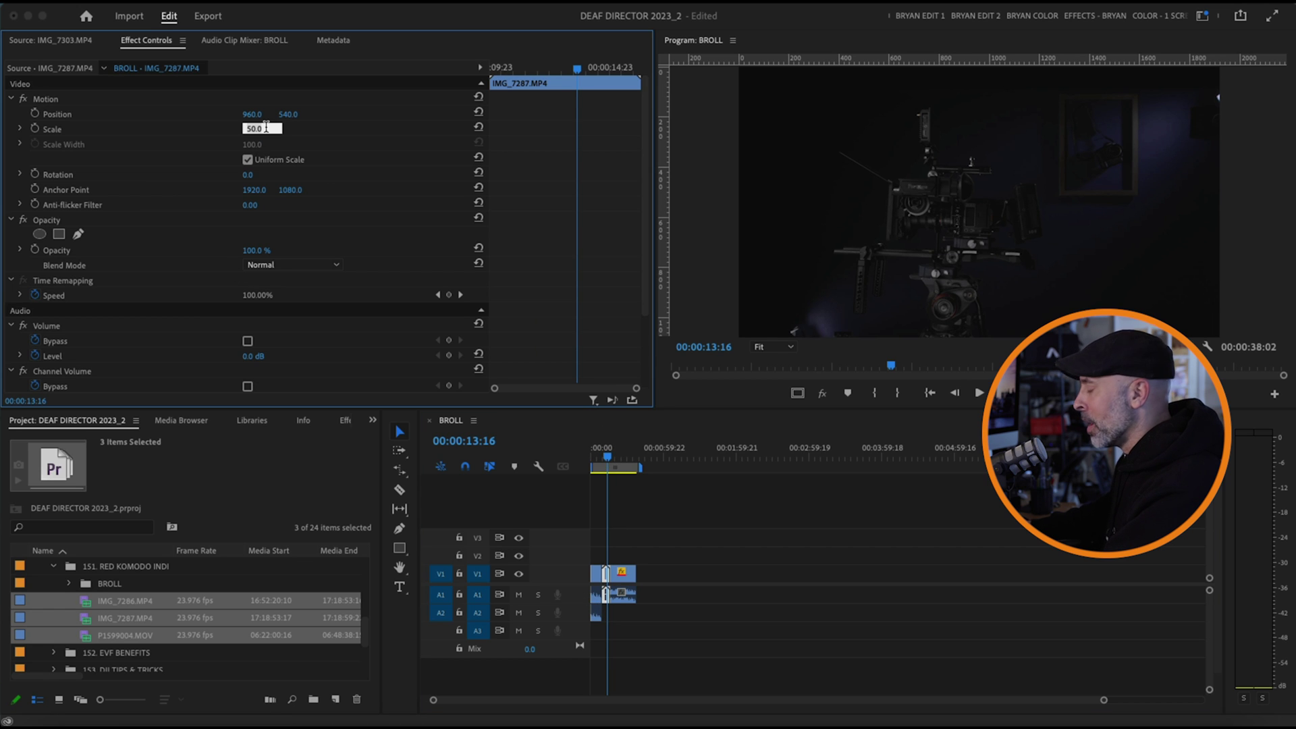
text(100)
key(Return)
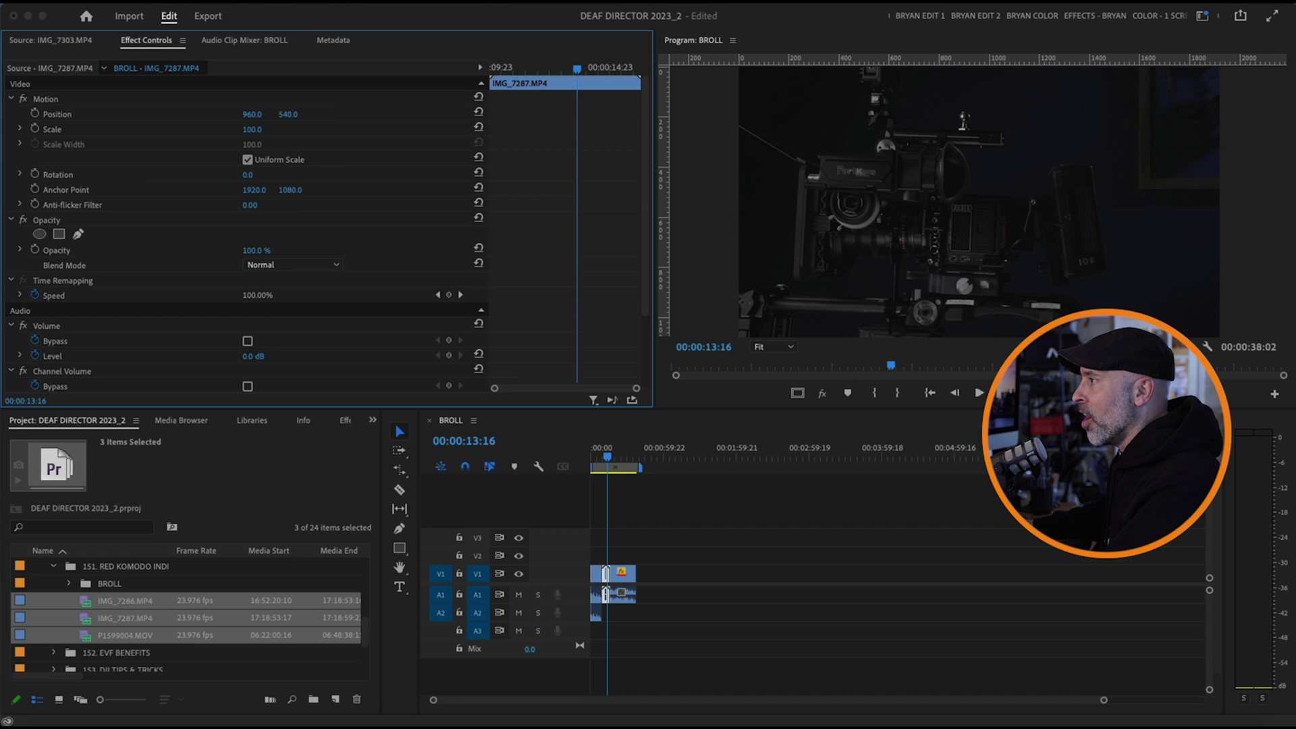
click(633, 459)
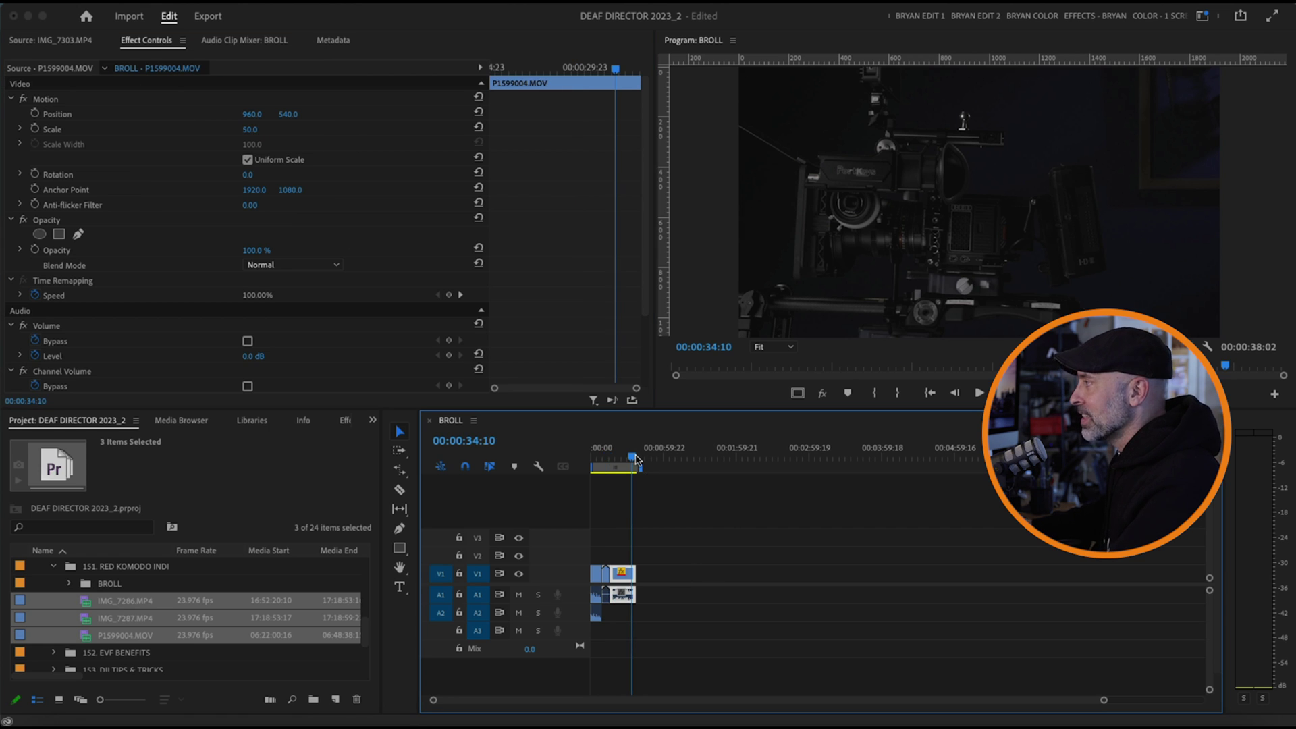